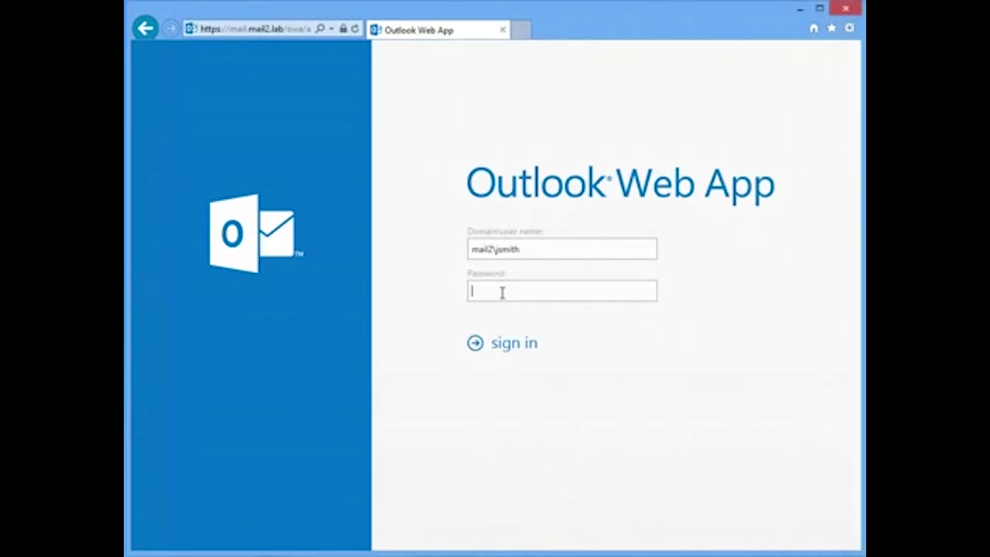
Sign in with the account password and show the Enterprise Vault panel for the sales doc message
text(•••••••)
key(Return)
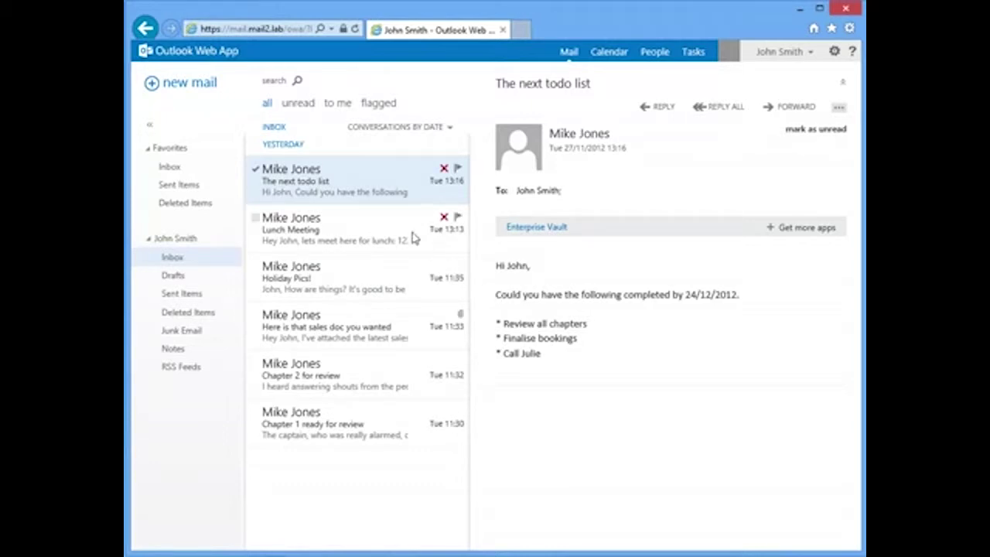
click(382, 232)
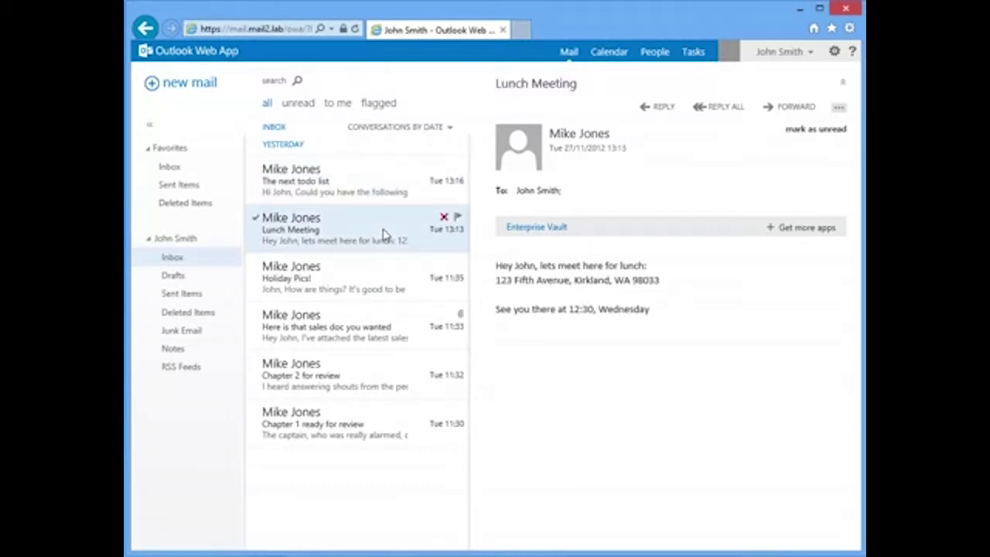
click(371, 343)
click(402, 259)
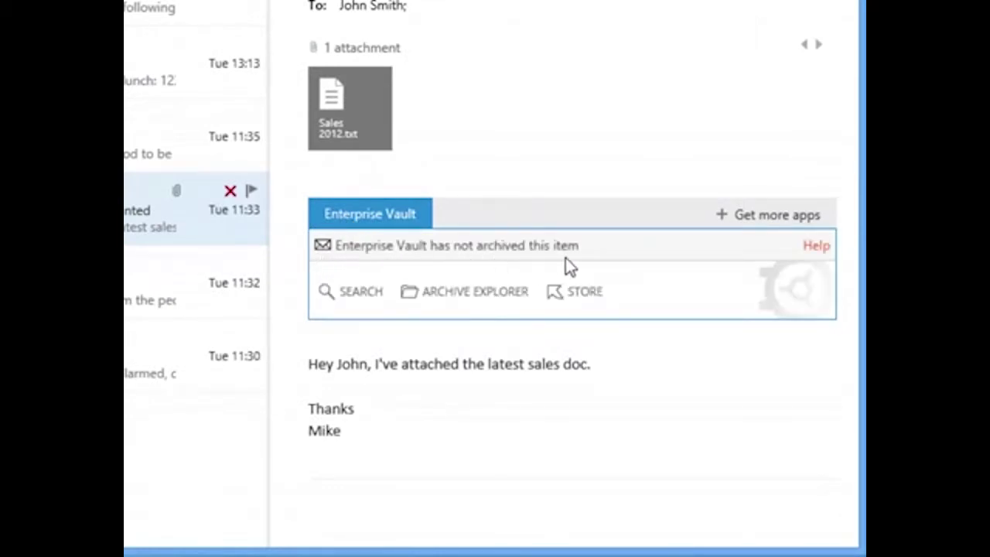
Store the sales doc message in the archive under the Legal Documents retention category (4 years)
click(580, 302)
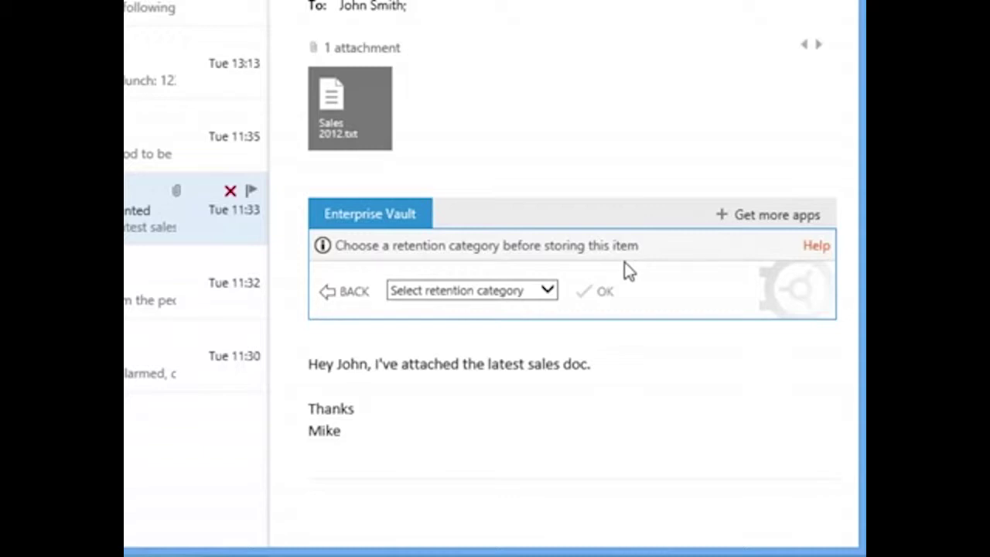
click(547, 291)
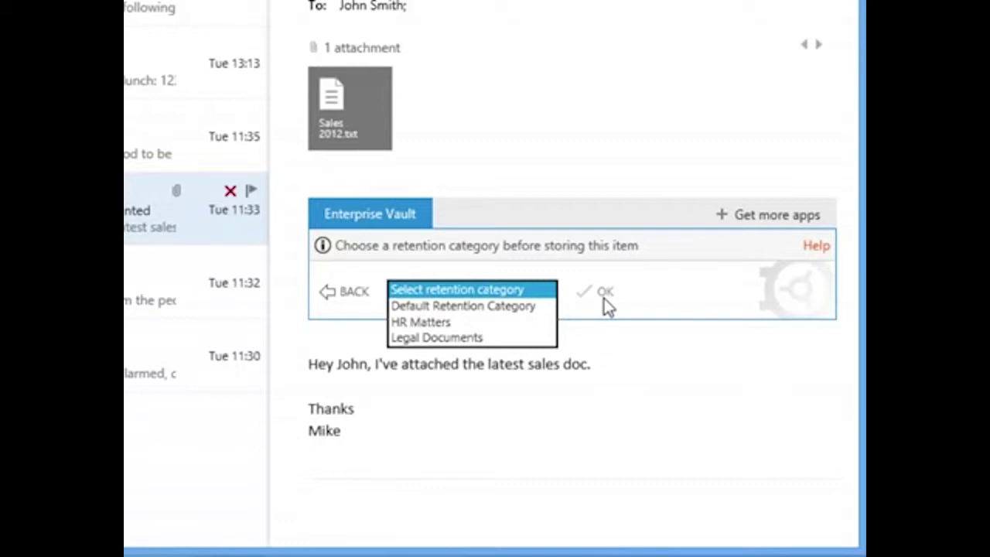
click(513, 340)
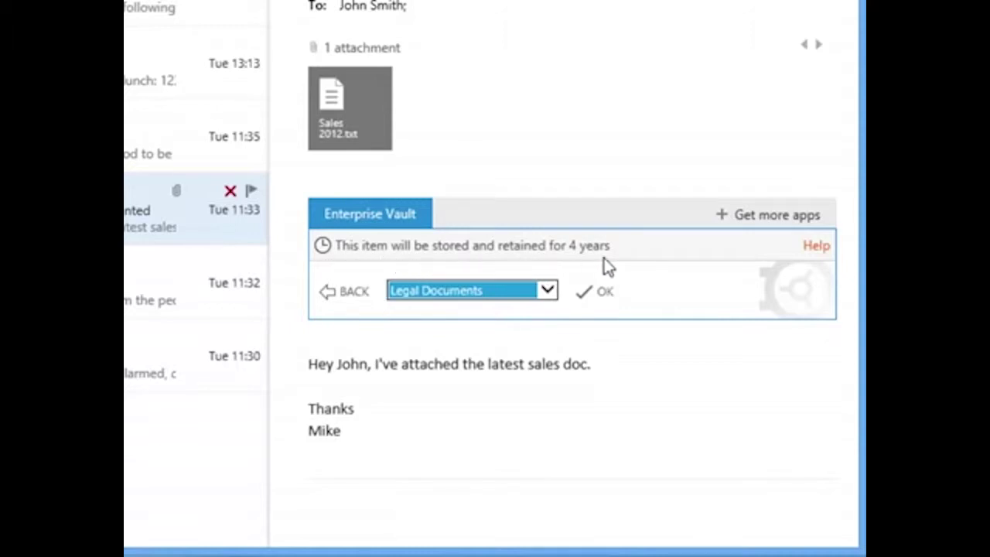
click(601, 300)
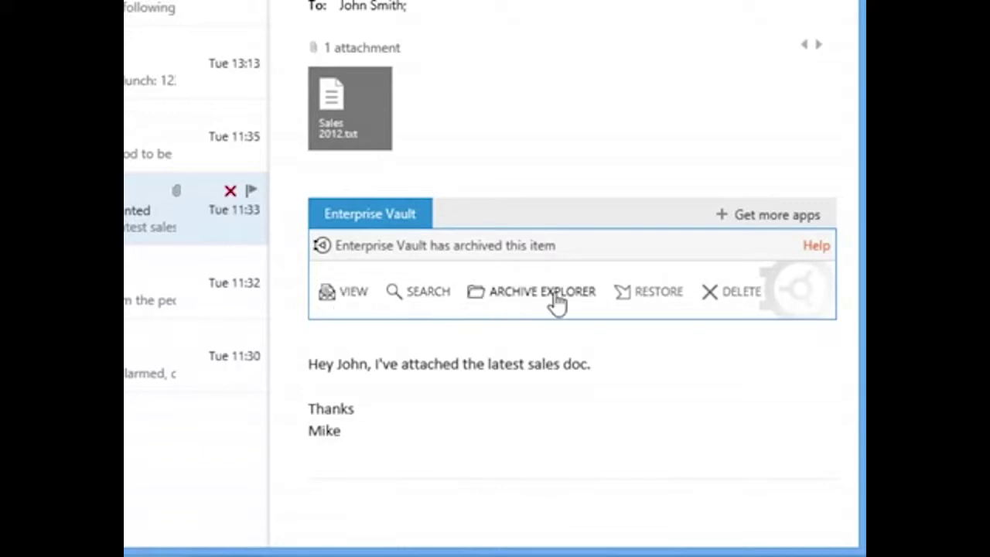
Reselect the sales doc message and confirm its Enterprise Vault status now reads archived
click(394, 224)
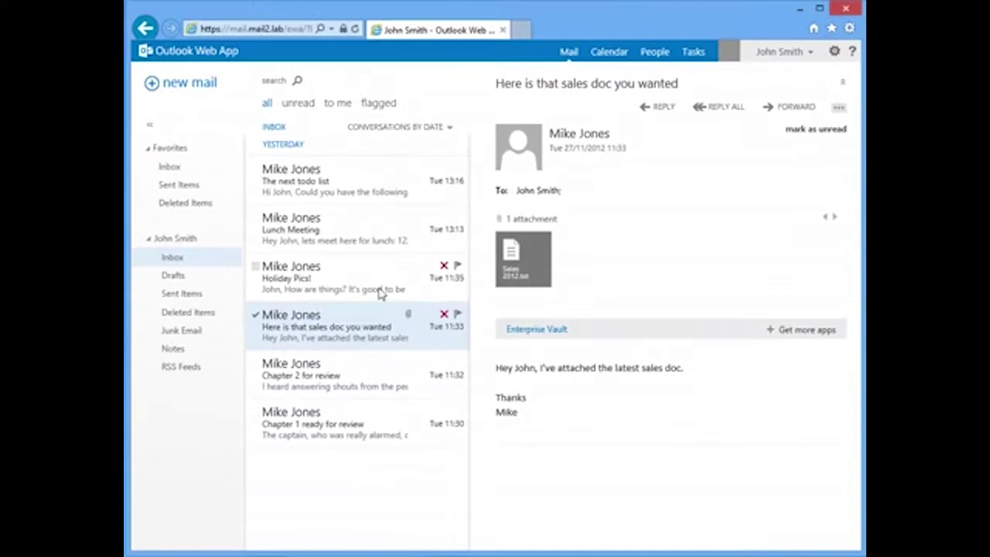
click(334, 272)
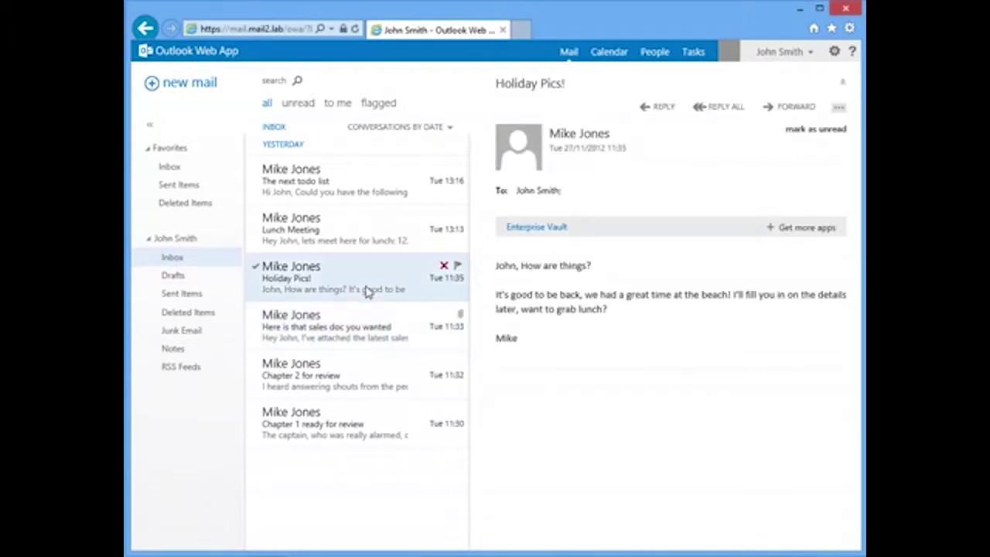
click(355, 326)
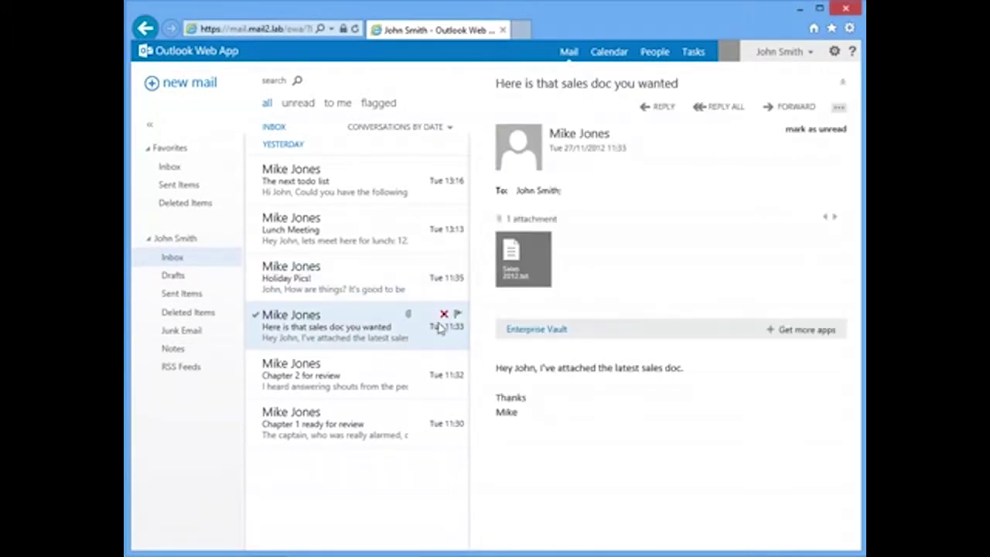
click(526, 332)
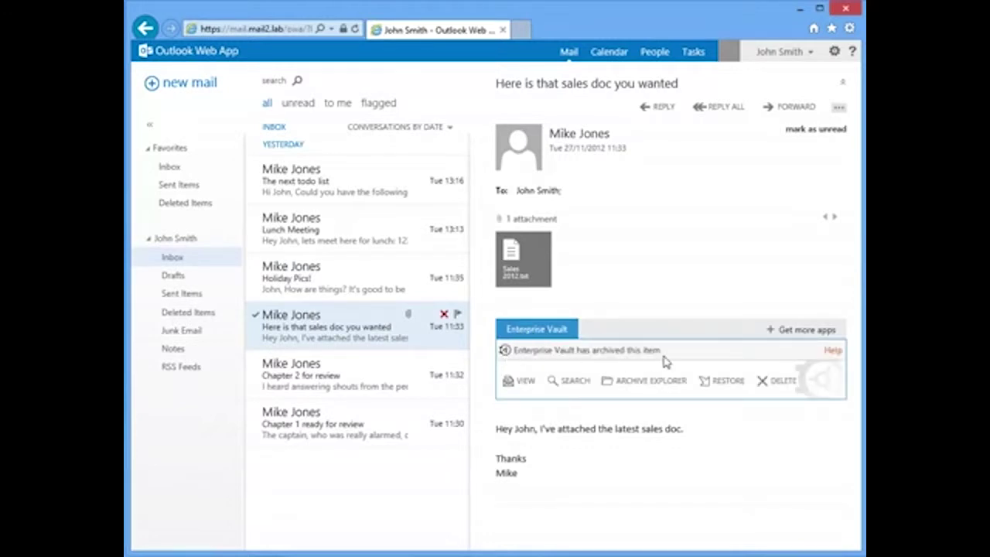
click(560, 334)
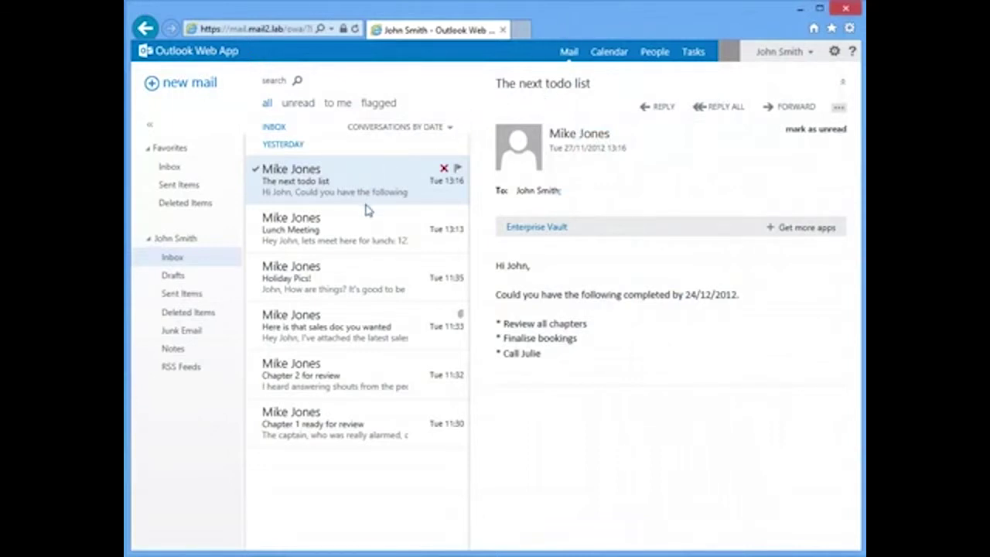
Open the archived copy of 'Chapter 1 ready for review' with Enterprise Vault's VIEW
click(368, 231)
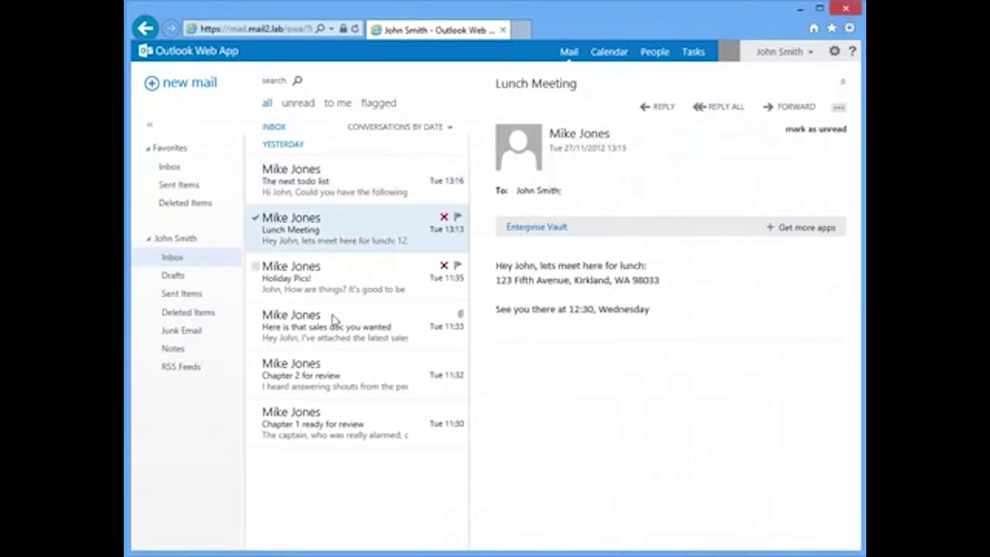
click(335, 430)
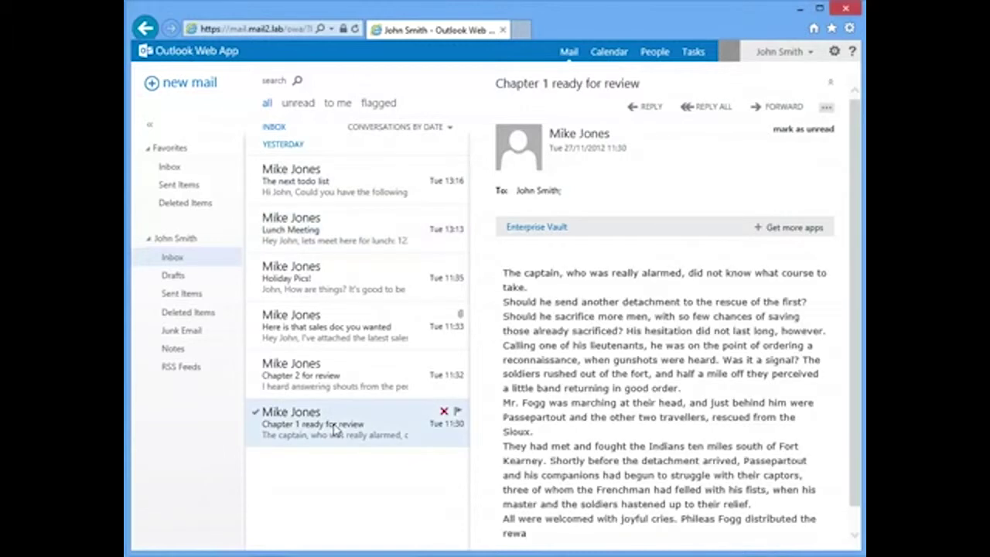
click(526, 232)
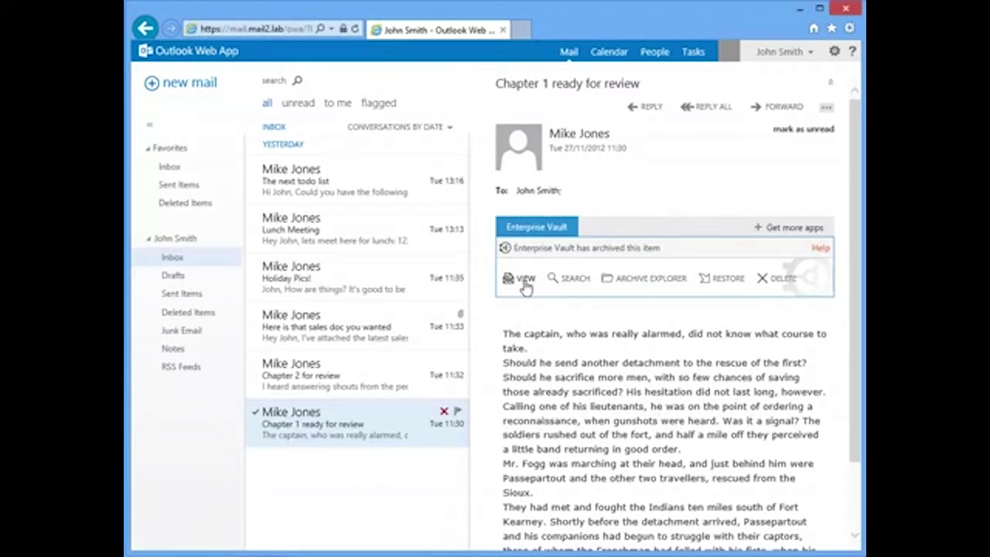
click(525, 285)
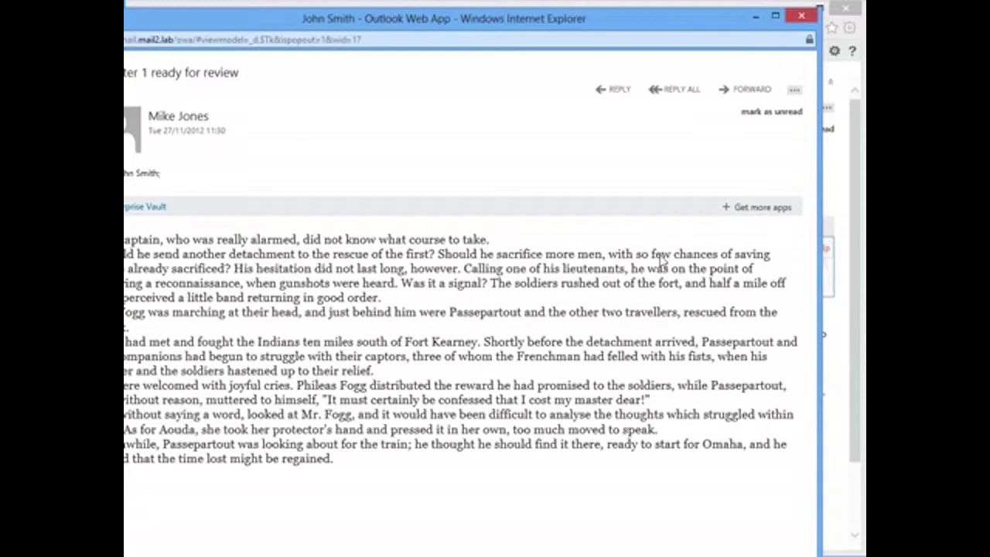
Bring the archived Chapter 1 window into view, confirm it is the original item, then close it
drag(488, 27, 543, 21)
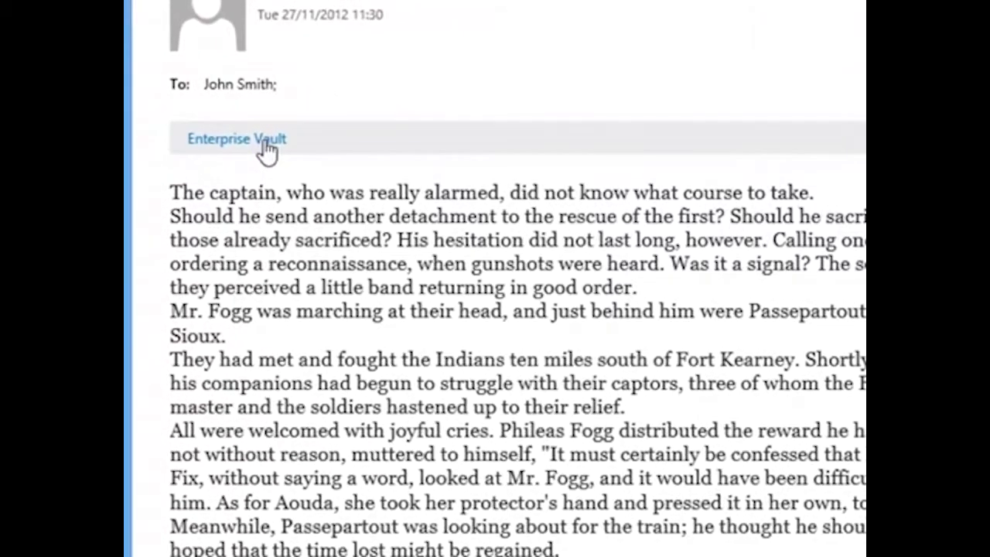
click(267, 147)
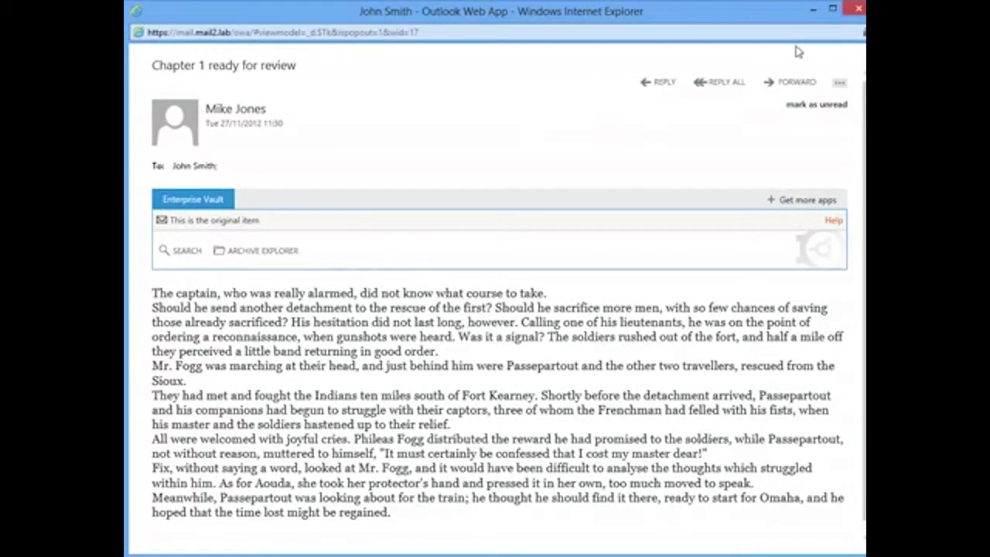
click(858, 9)
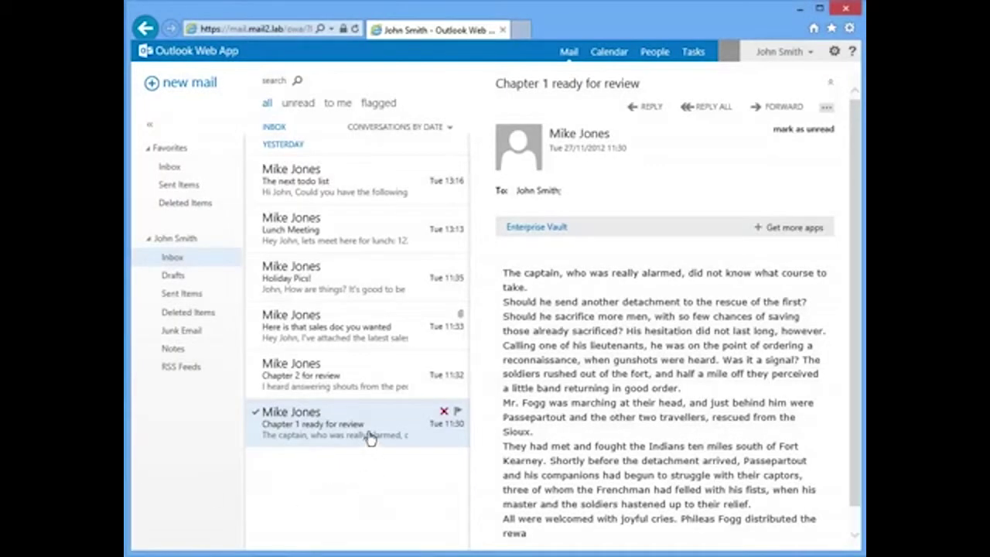
Restore the archived 'Chapter 2 for review' message from Enterprise Vault
click(342, 376)
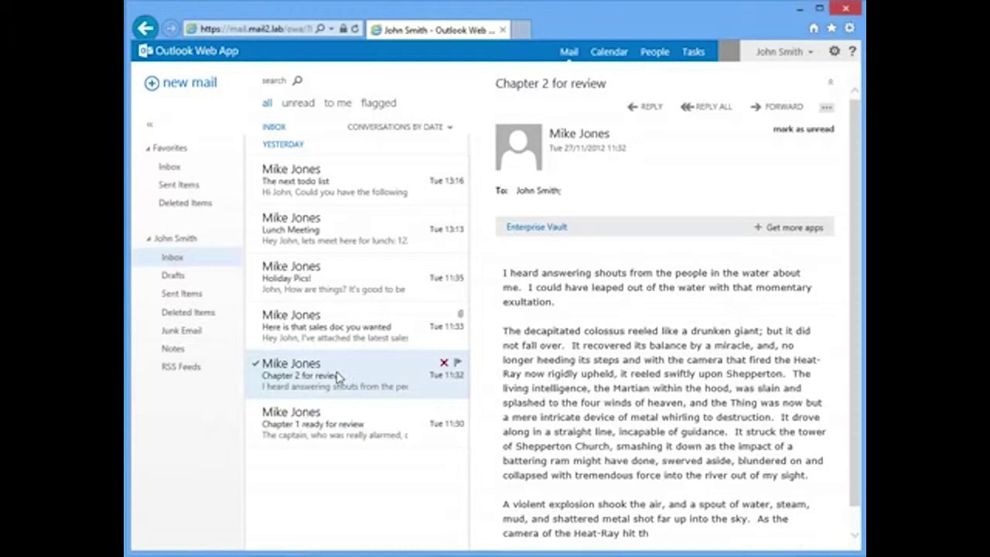
click(529, 228)
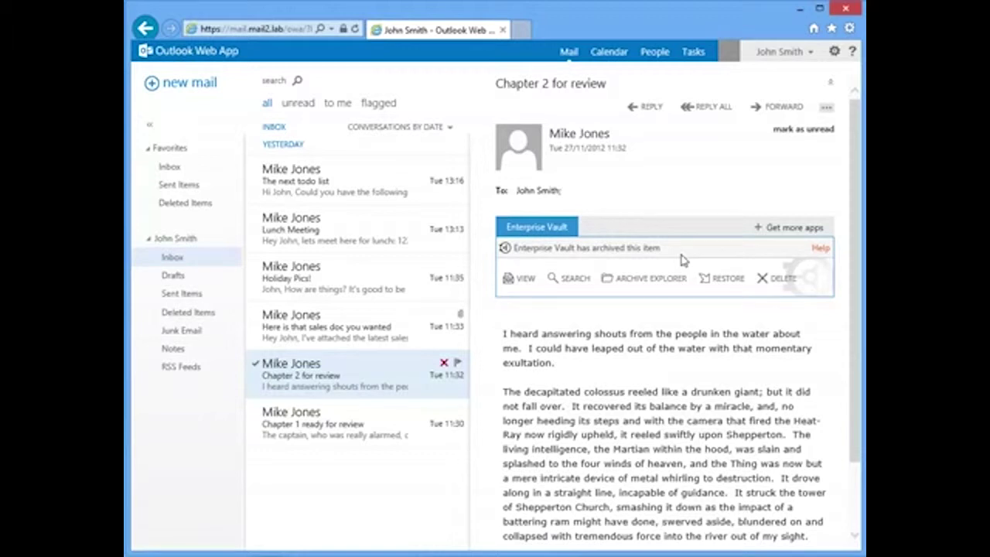
click(731, 282)
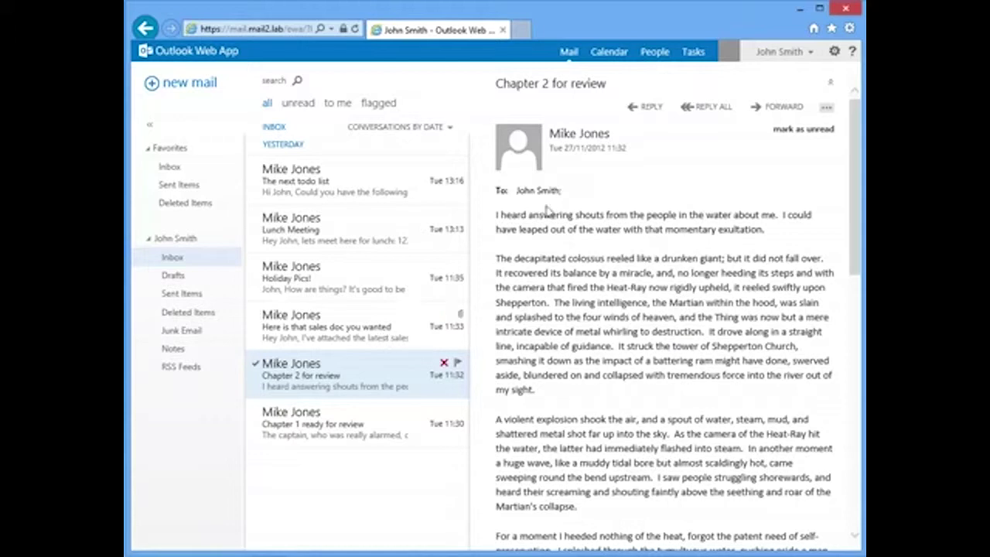
Refresh 'Chapter 2 for review' and check Enterprise Vault shows it no longer archived
drag(854, 223, 851, 195)
click(380, 331)
click(377, 376)
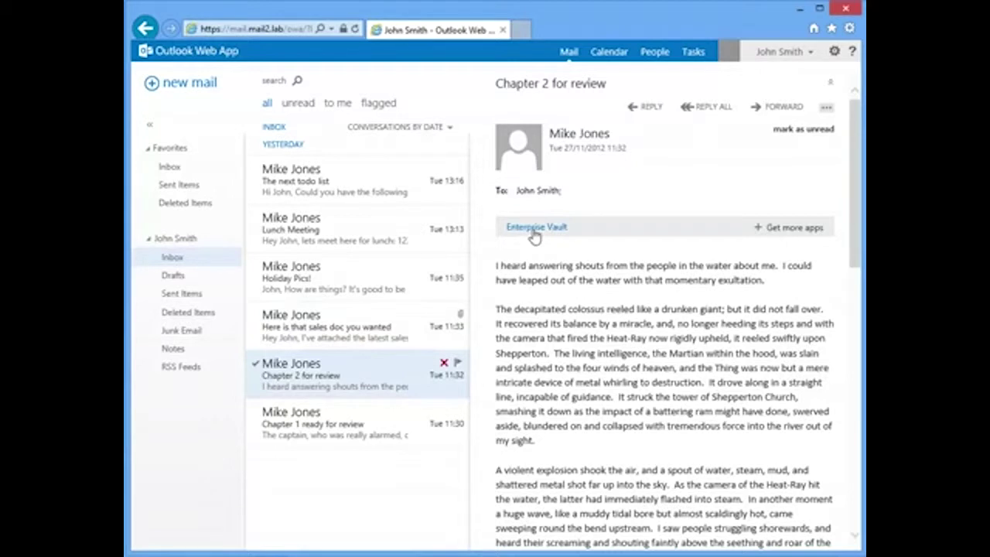
click(545, 232)
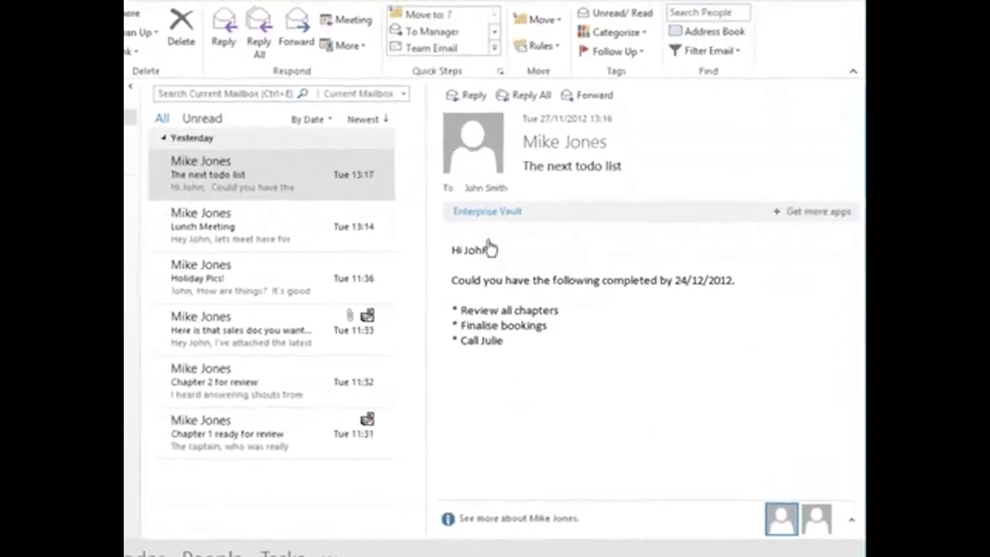
Show Enterprise Vault options for 'The next todo list' and launch the archive search page
click(351, 187)
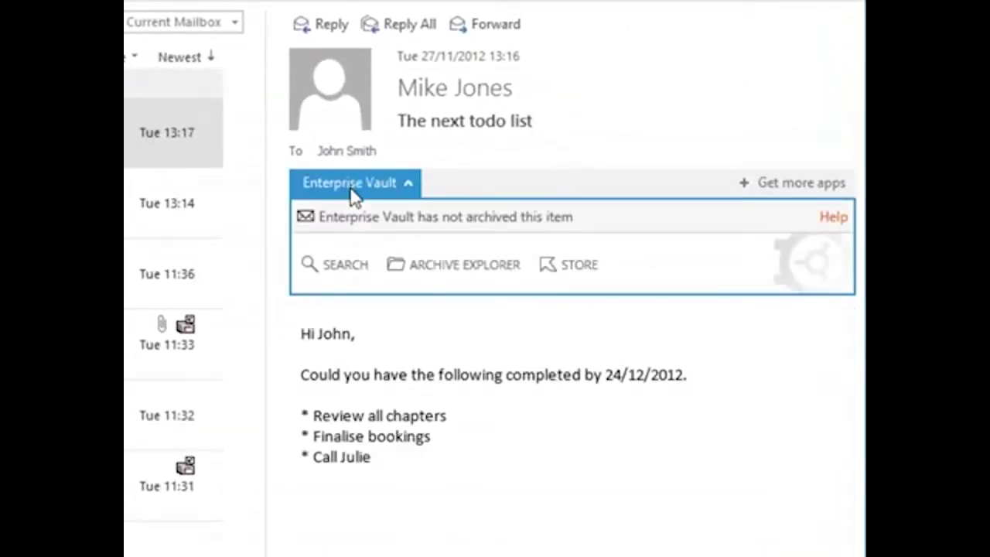
click(342, 266)
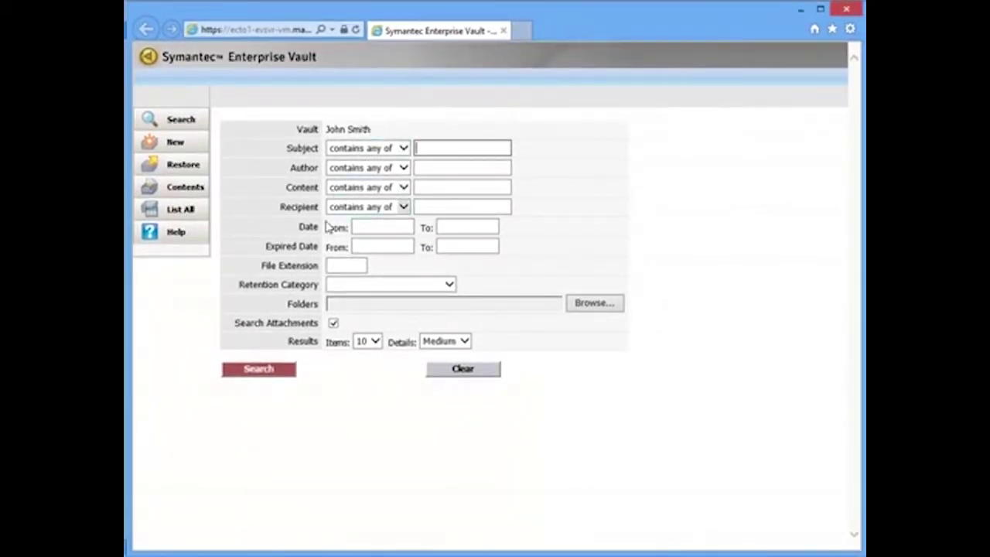
Run the archive search, which lists 3 archived messages, then close the results browser
click(279, 372)
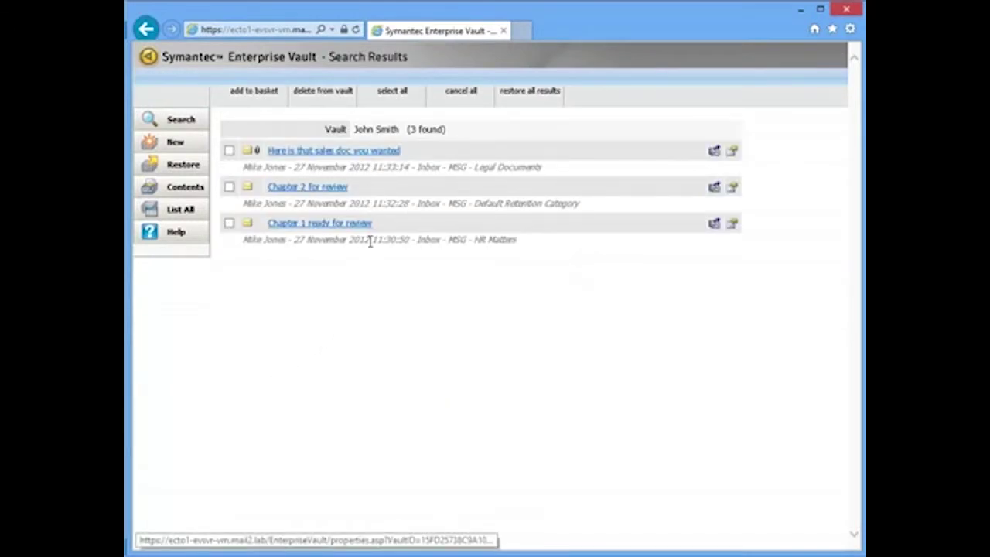
click(846, 10)
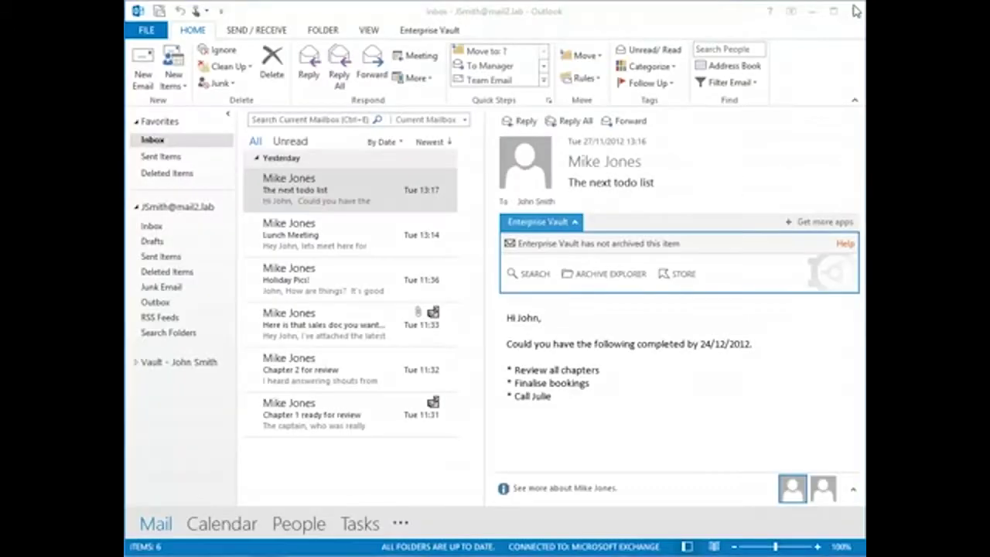
click(599, 283)
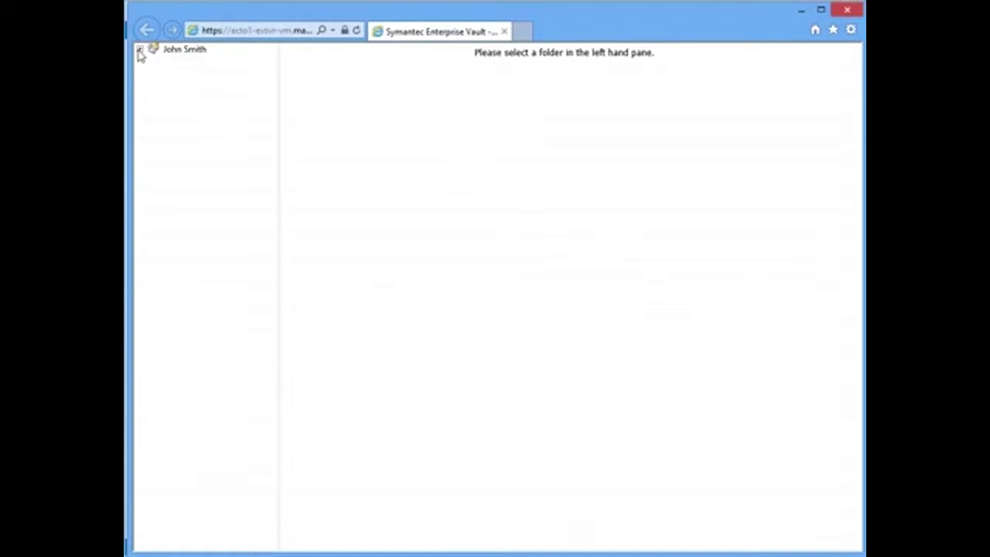
click(139, 49)
click(188, 61)
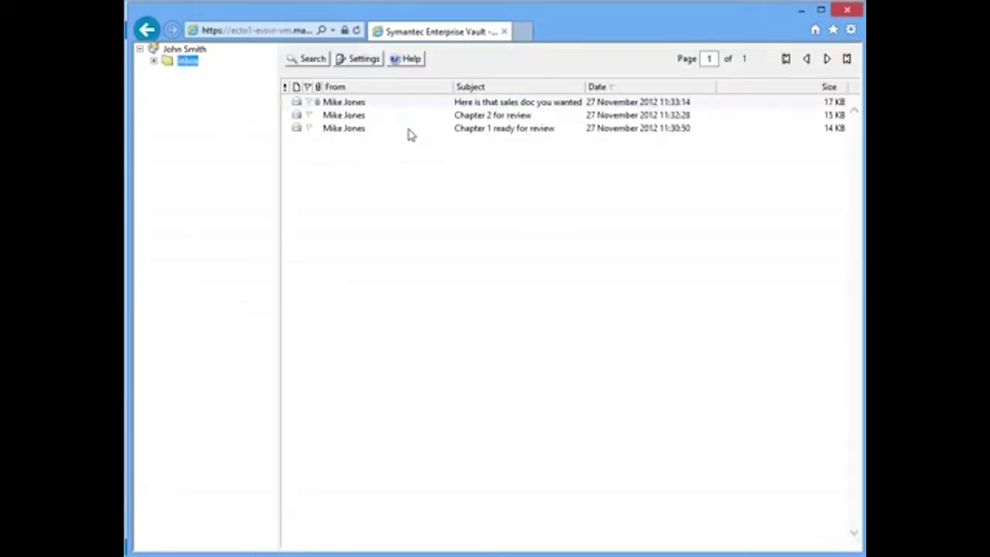
click(848, 11)
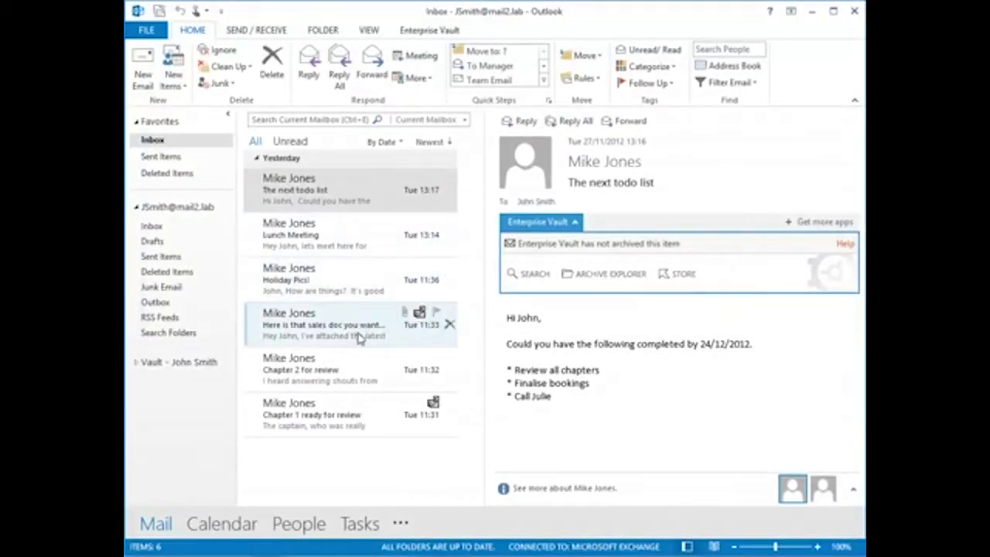
Permanently delete the archived 'Chapter 1 ready for review' message from Enterprise Vault
click(327, 416)
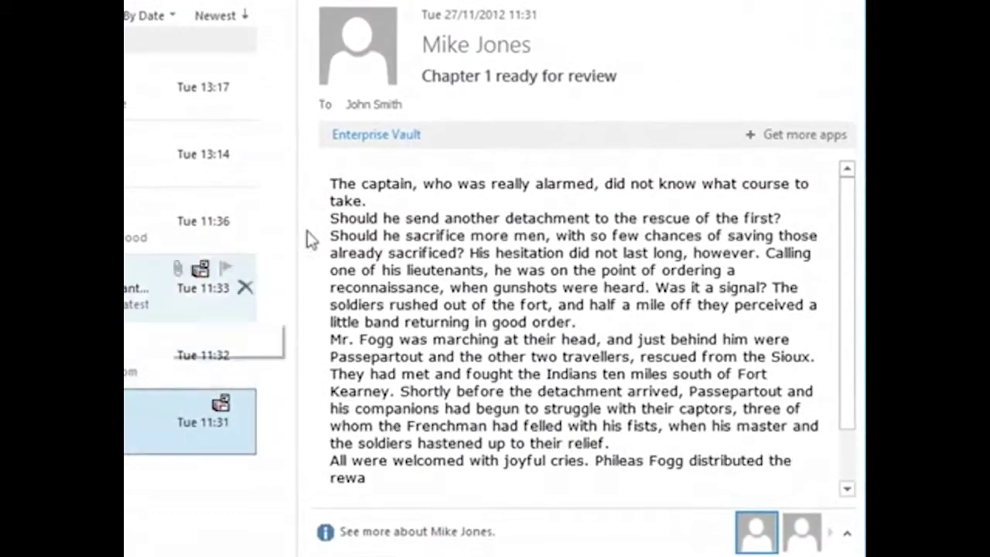
click(439, 163)
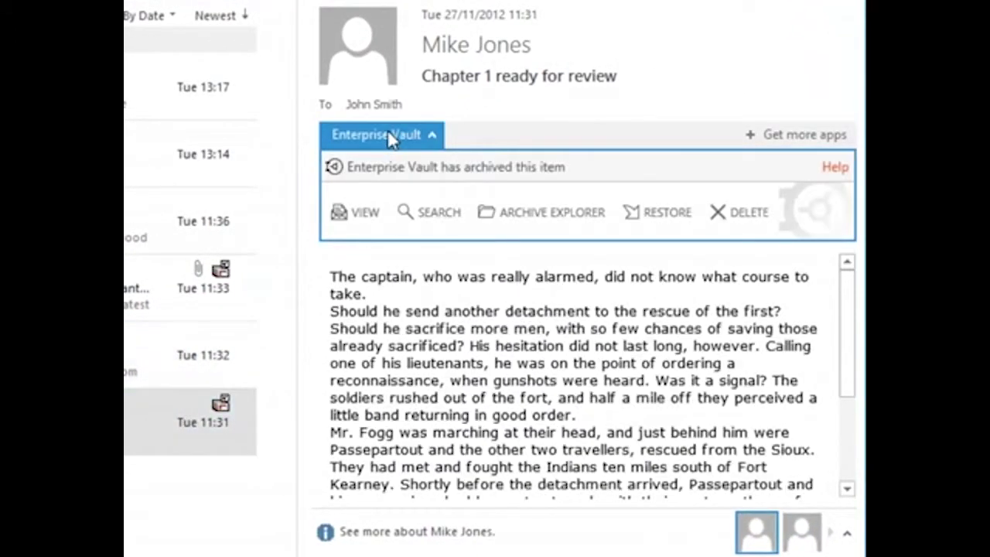
click(739, 218)
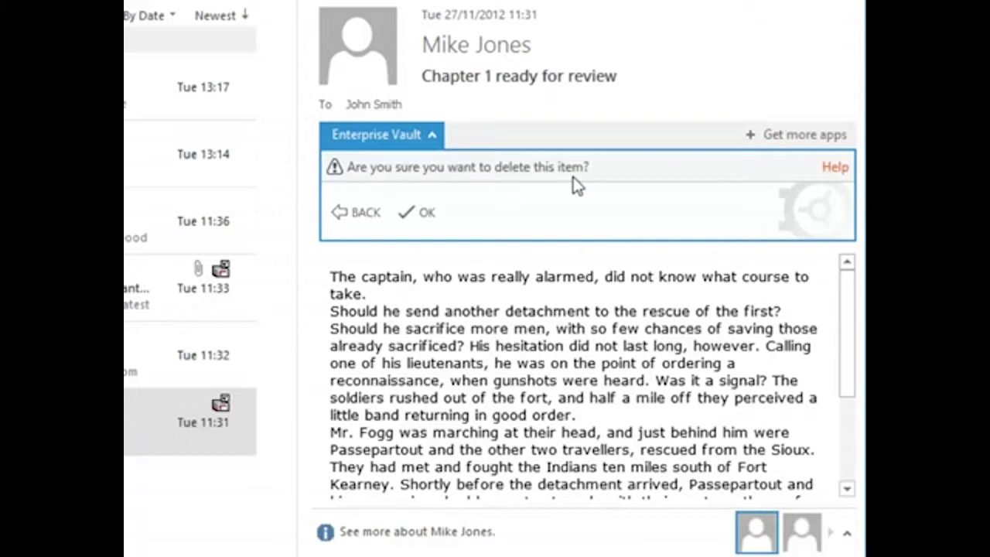
click(426, 218)
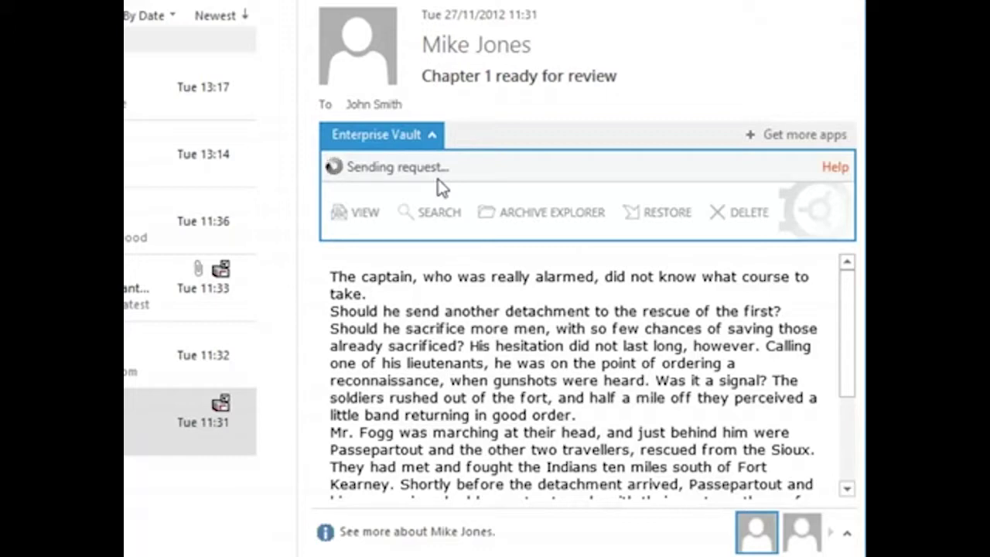
key(Up)
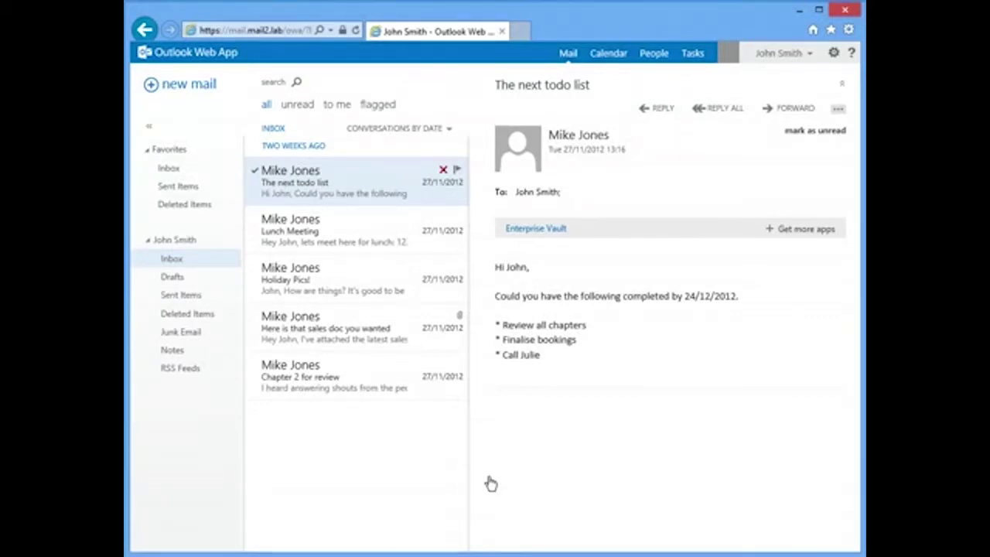
Open 'Chapter 2 for review' and select its body to see where the shortened text cuts off mid-sentence
click(334, 389)
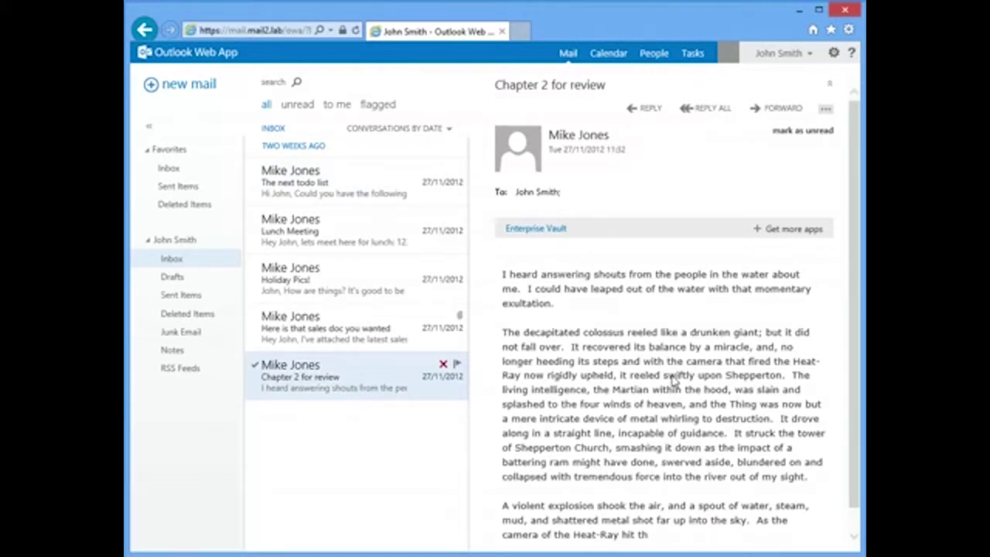
scroll(674, 381, down, 1)
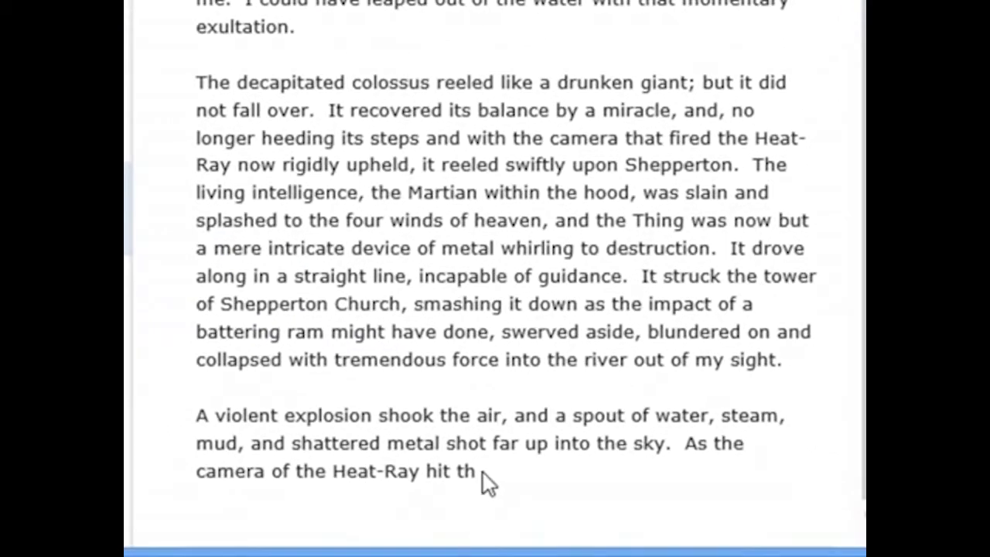
drag(483, 473, 198, 473)
click(554, 473)
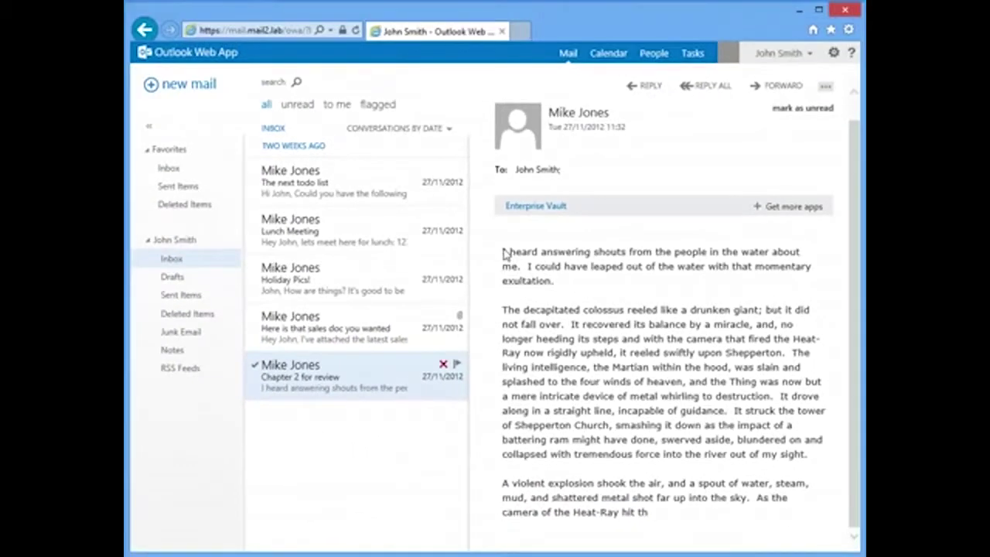
drag(475, 227, 674, 511)
click(685, 514)
scroll(677, 507, up, 1)
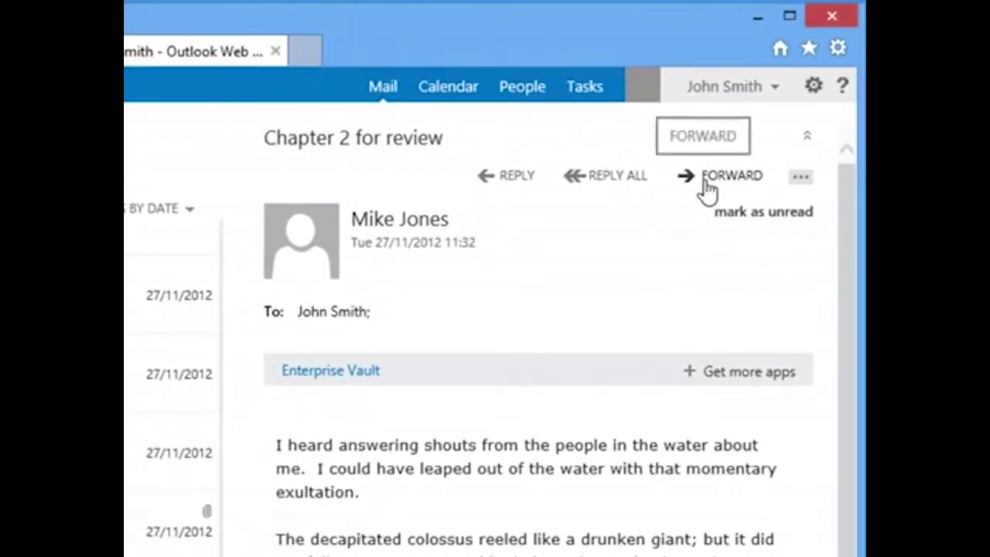
Start a reply, confirm the quote holds only the shortened text, then discard the draft
click(515, 186)
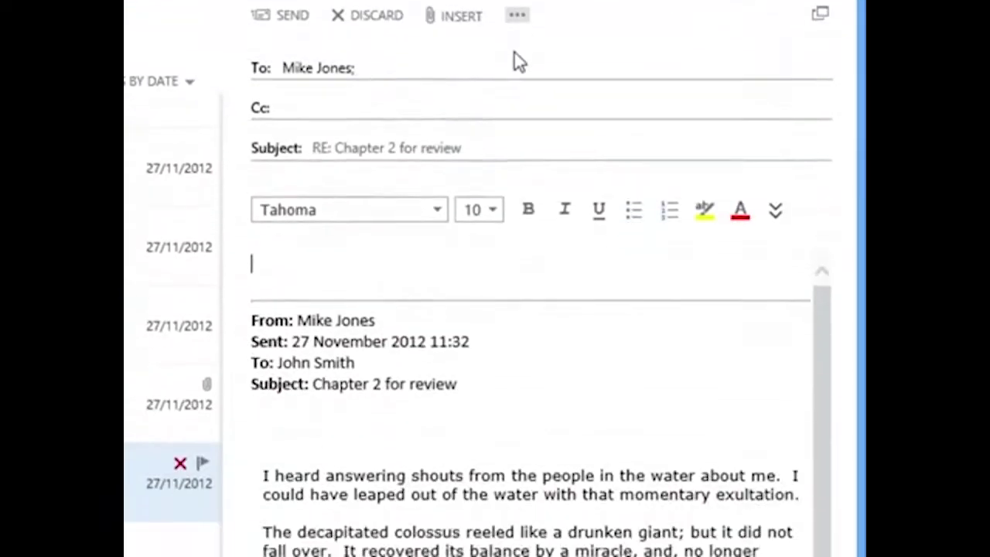
click(435, 288)
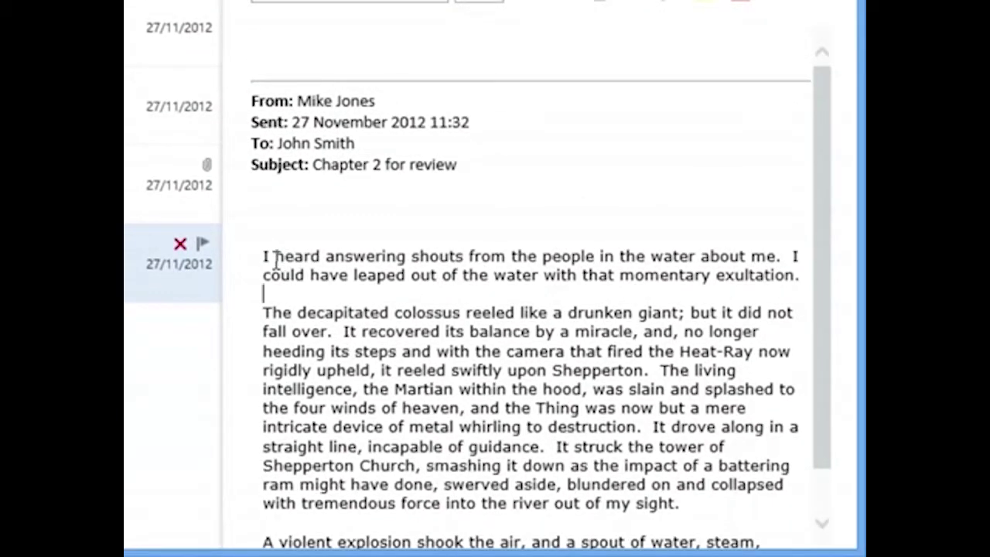
scroll(275, 260, down, 1)
drag(437, 529, 256, 191)
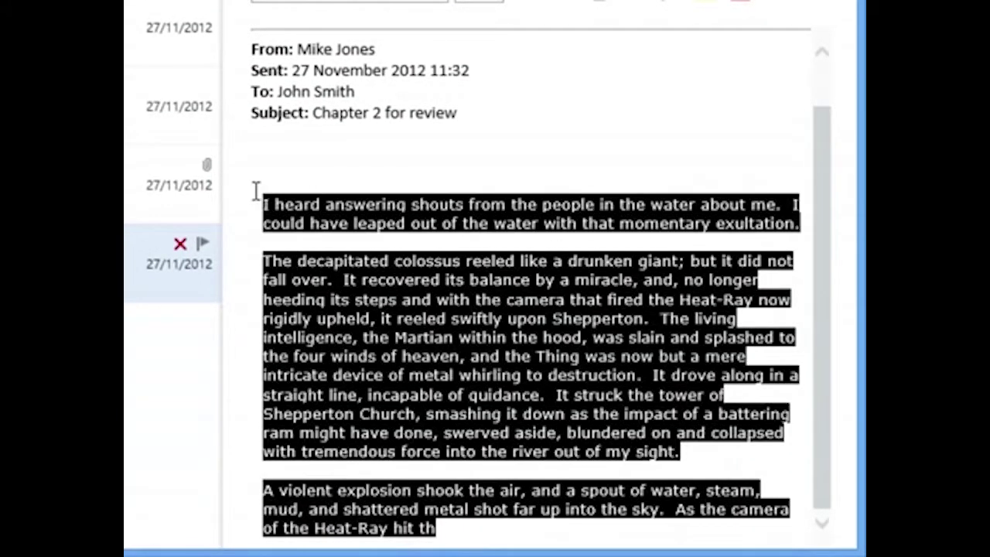
click(399, 194)
scroll(400, 193, up, 3)
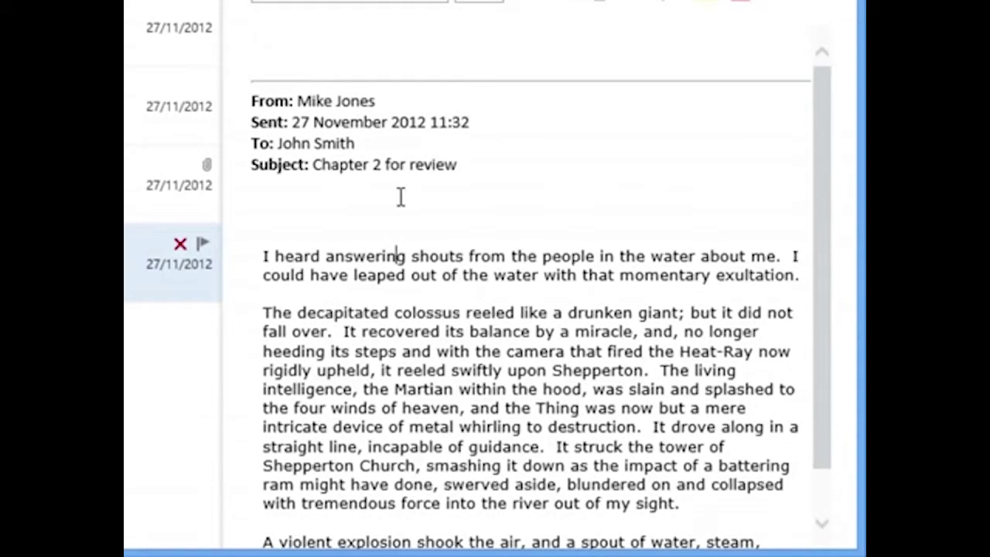
click(362, 127)
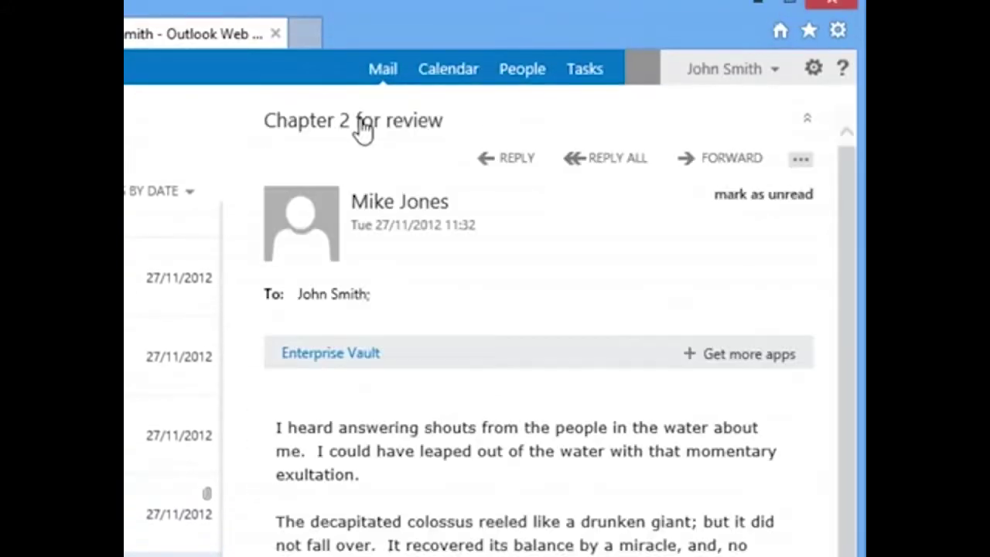
Bring up the full archived copy of 'Chapter 2 for review' through Enterprise Vault and select its text
click(363, 366)
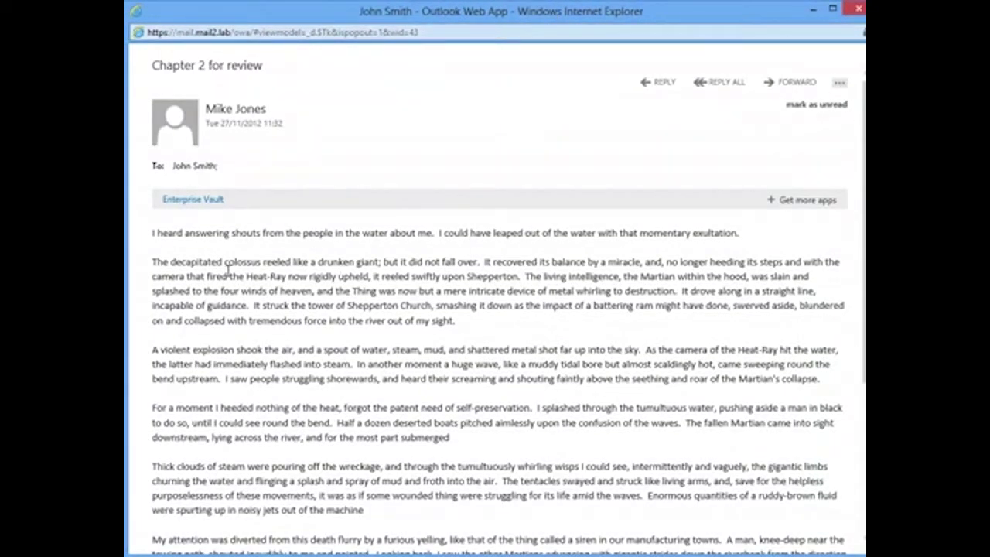
drag(153, 233, 696, 549)
scroll(497, 252, up, 5)
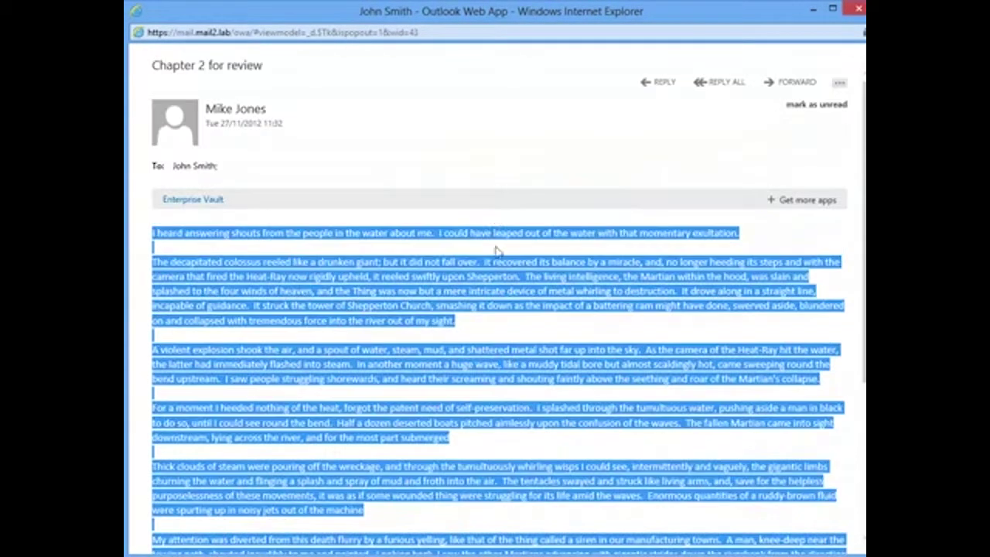
click(496, 253)
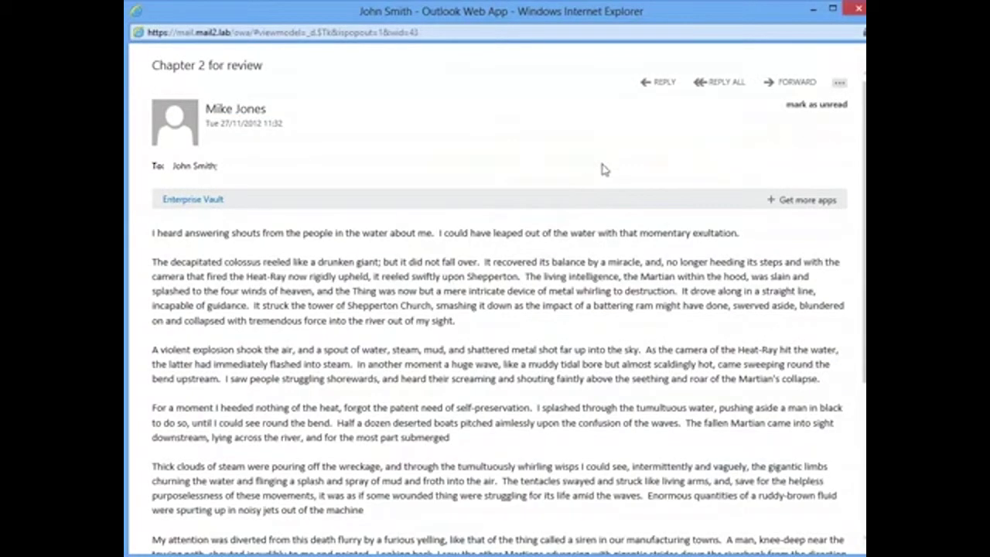
Reply to the full archived copy, confirm the quote includes all the text, discard, and close the window
click(663, 84)
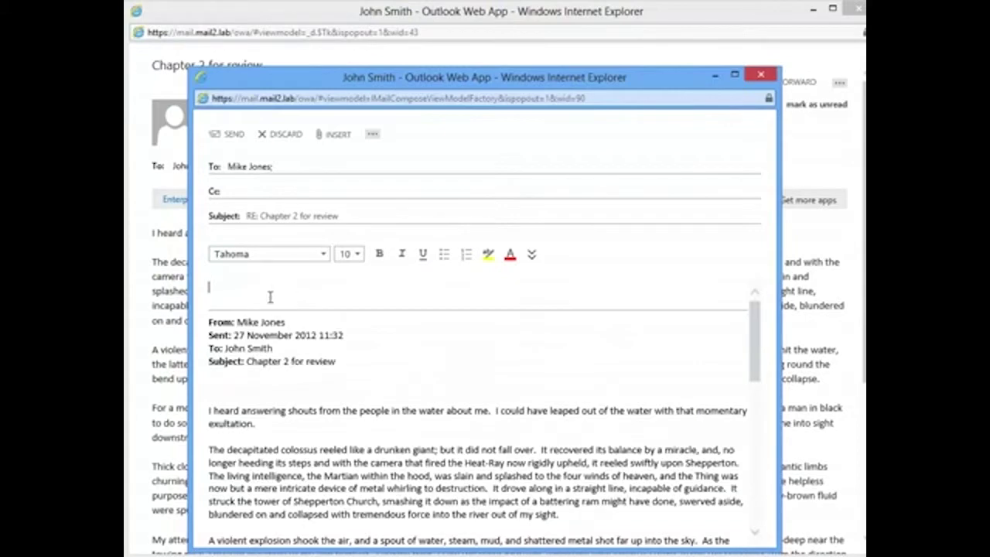
click(242, 362)
scroll(242, 361, down, 10)
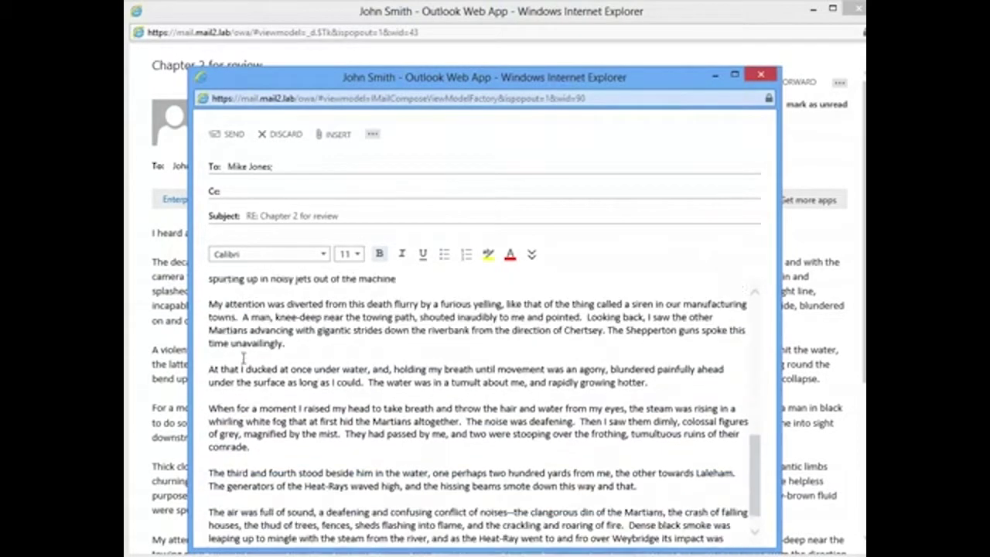
scroll(242, 356, up, 10)
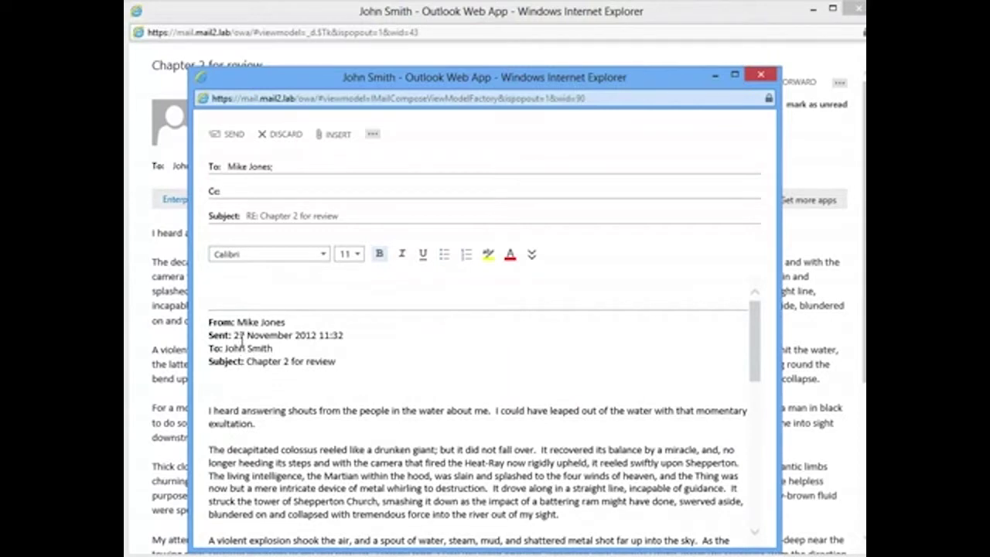
click(285, 139)
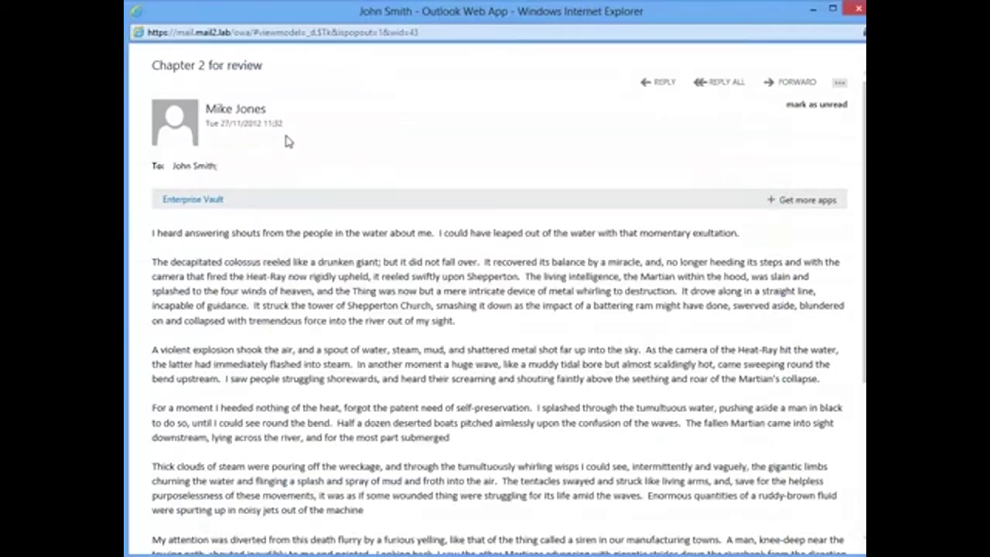
click(856, 10)
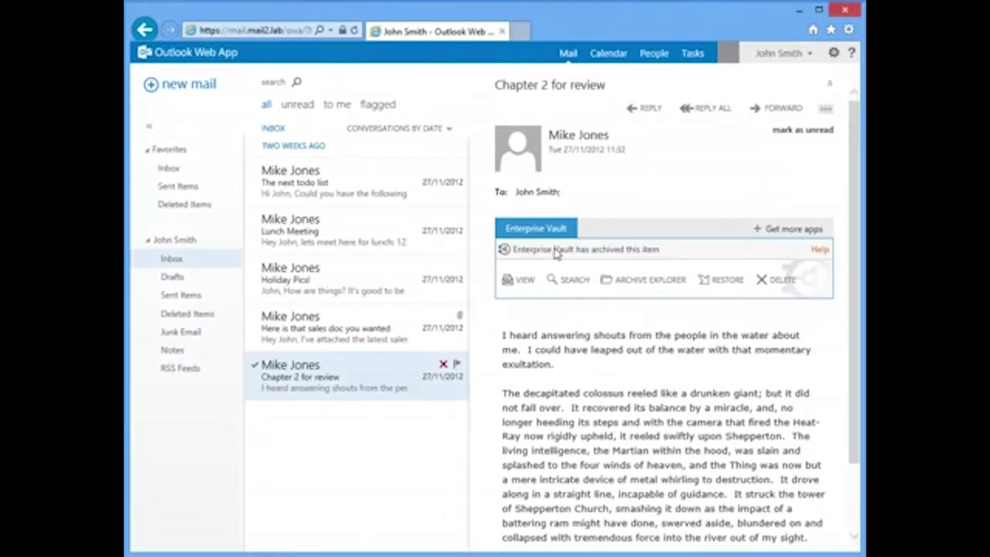